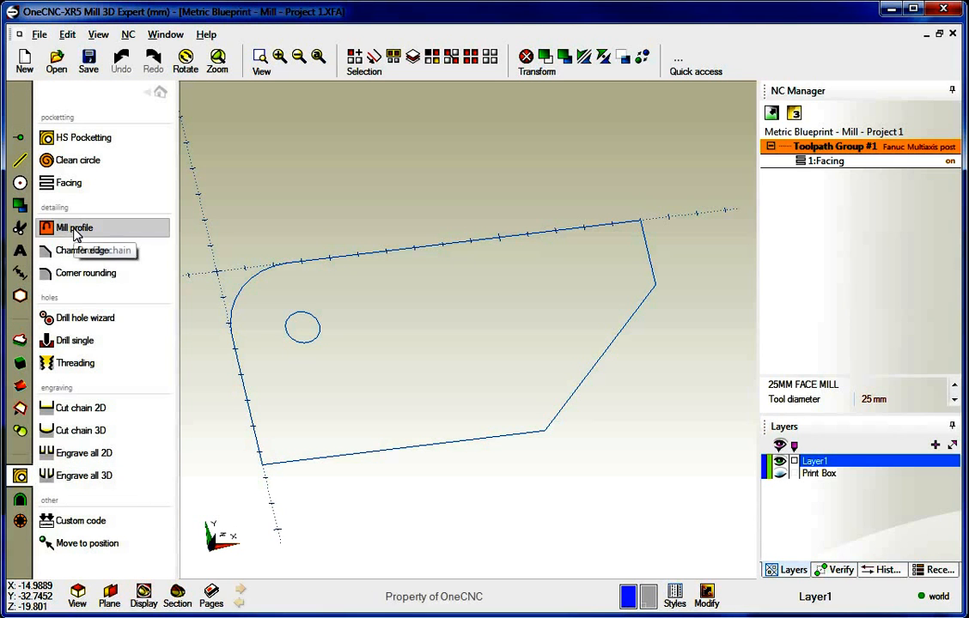
# Start a Mill Profile and chain a few outline edges from the top edge, then cancel and restart it
pyautogui.click(76, 230)
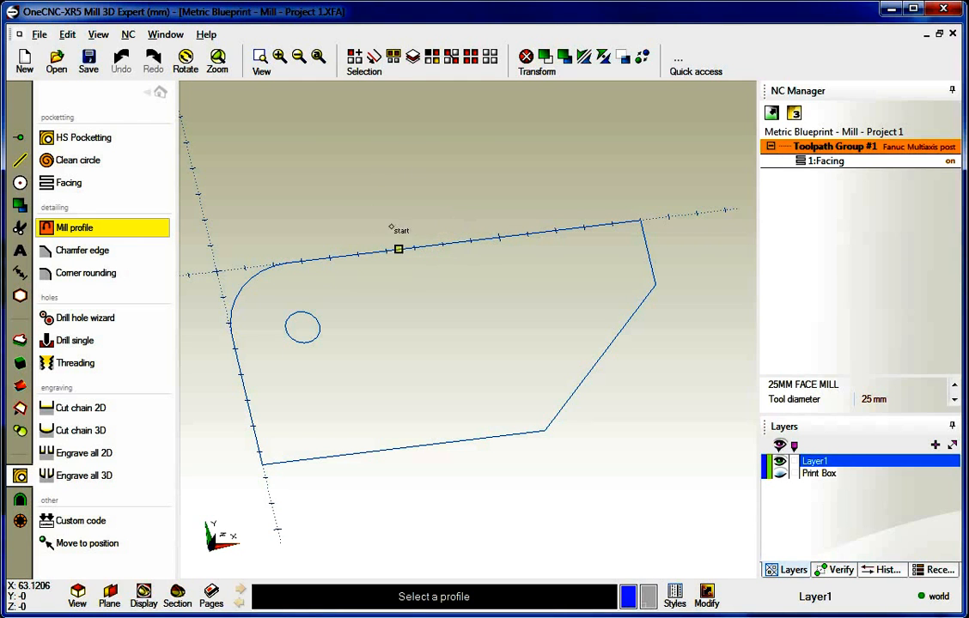
pyautogui.click(362, 253)
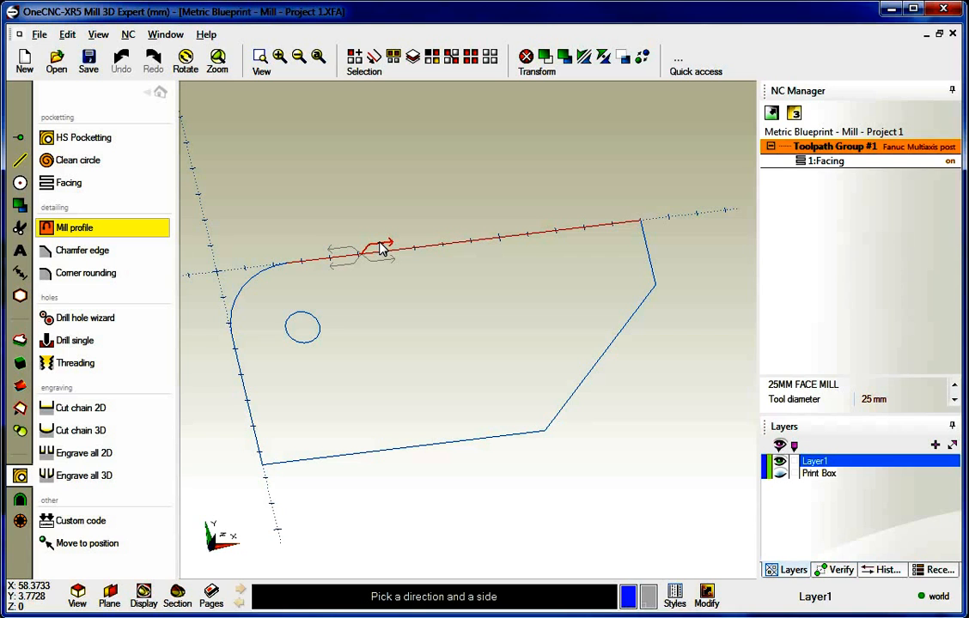
pyautogui.click(383, 248)
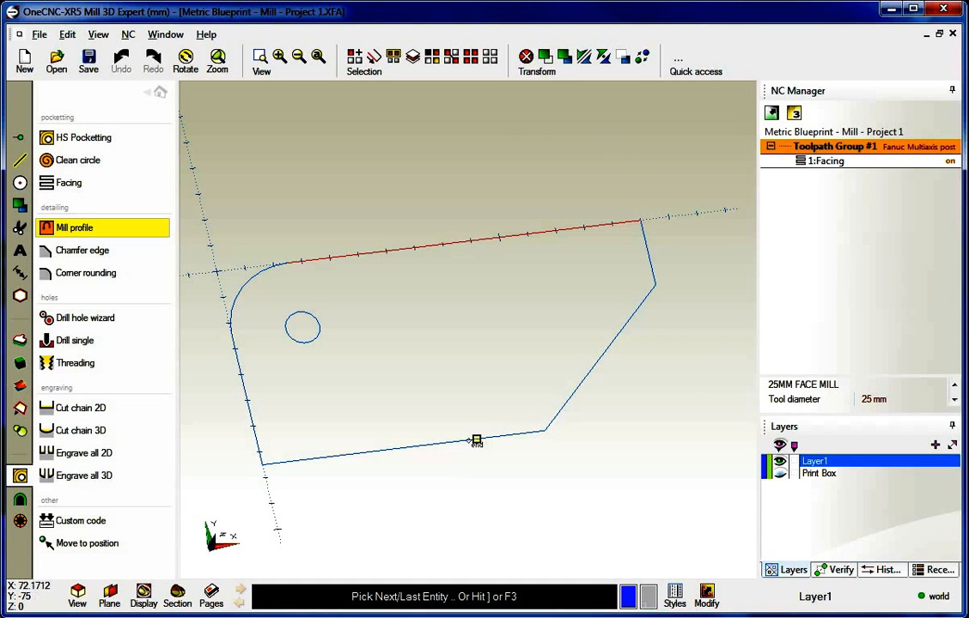
pyautogui.click(294, 466)
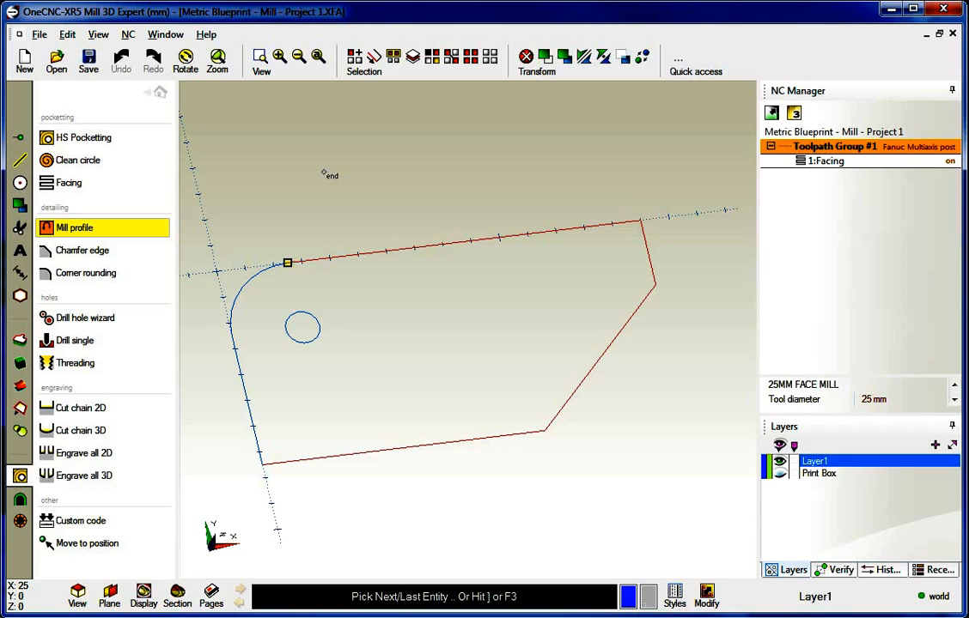
pyautogui.press('Escape')
pyautogui.click(87, 229)
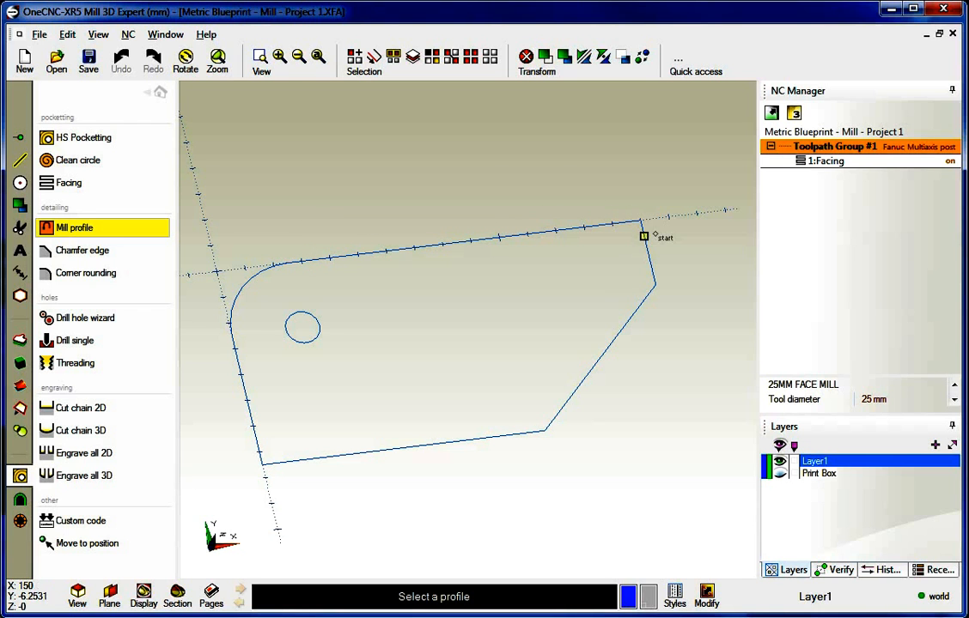
# Chain the outline from the top-right corner through the diagonal edge, left edge and upper-left arc, then cancel
pyautogui.click(655, 235)
pyautogui.click(663, 265)
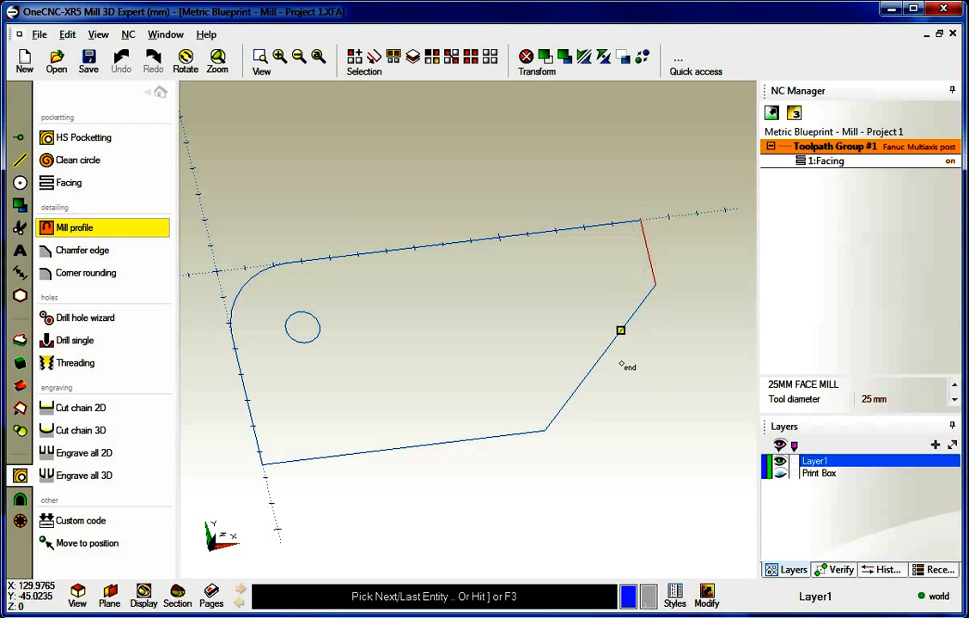
pyautogui.click(561, 406)
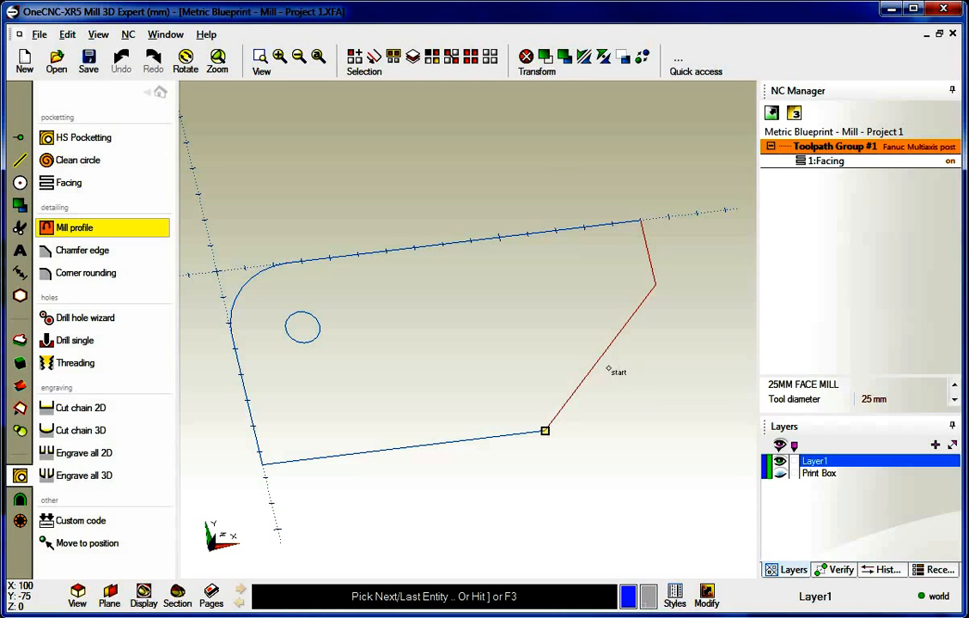
pyautogui.click(257, 446)
pyautogui.click(250, 441)
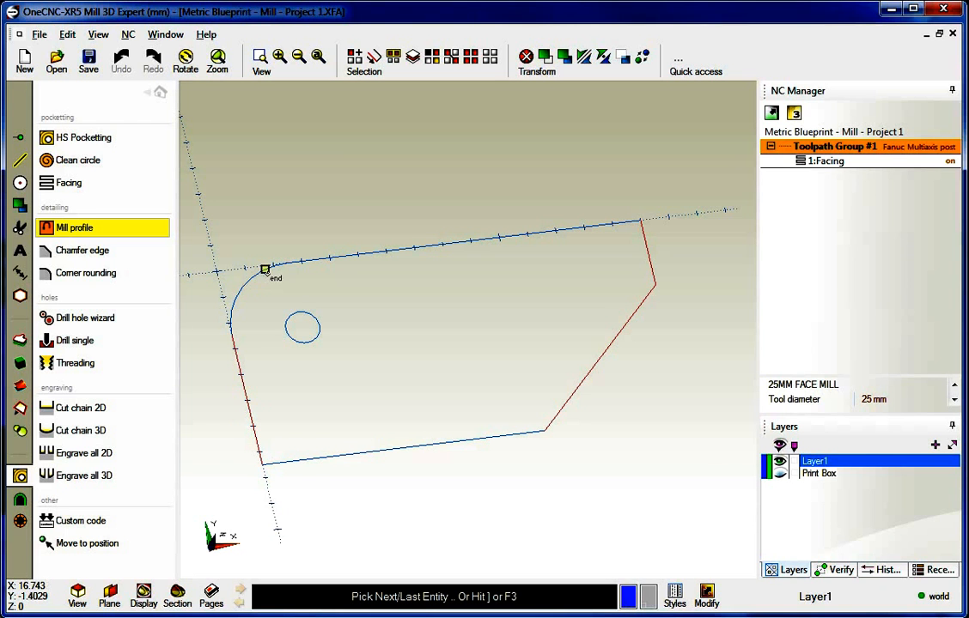
pyautogui.click(265, 270)
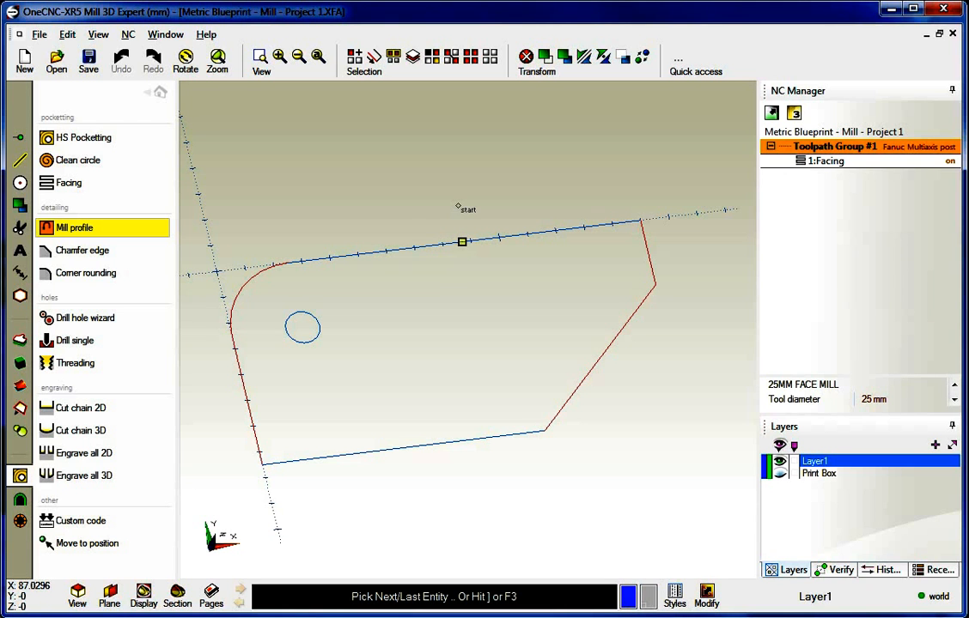
pyautogui.press('Escape')
# Restart Mill Profile, pick the top line with its direction, and chain the entire part outline
pyautogui.click(86, 228)
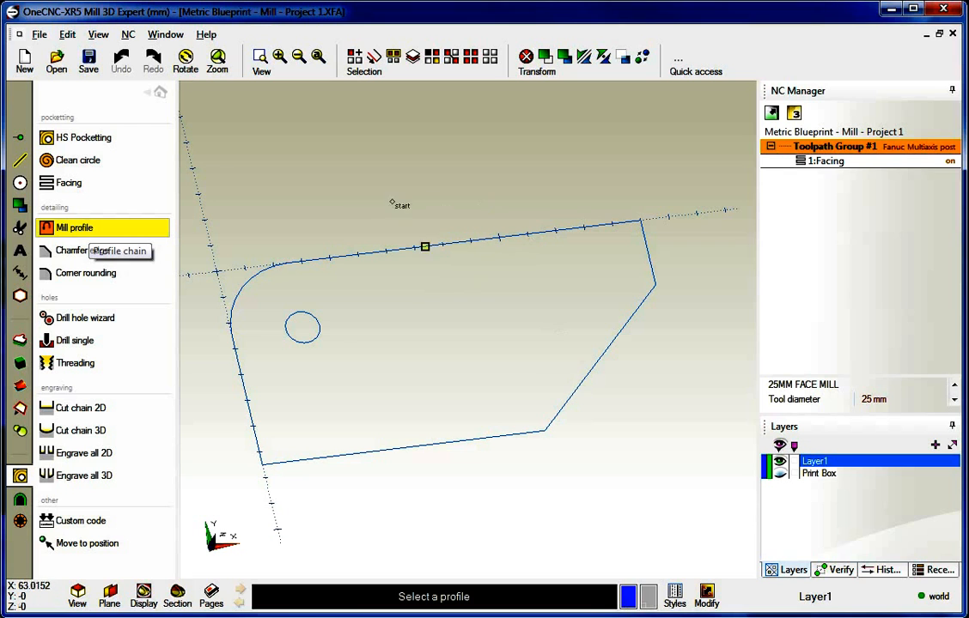
pyautogui.click(342, 253)
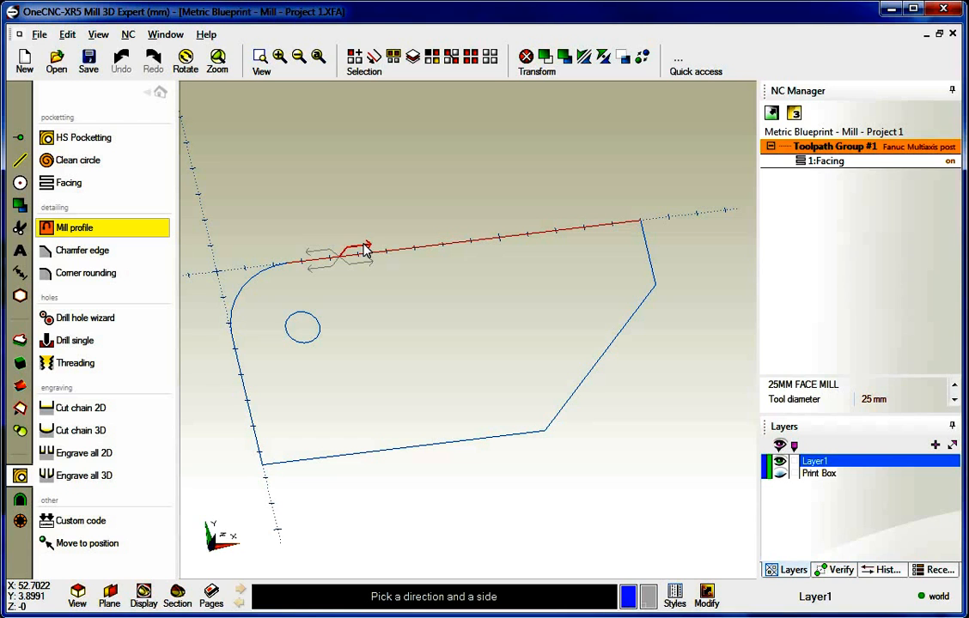
pyautogui.click(364, 249)
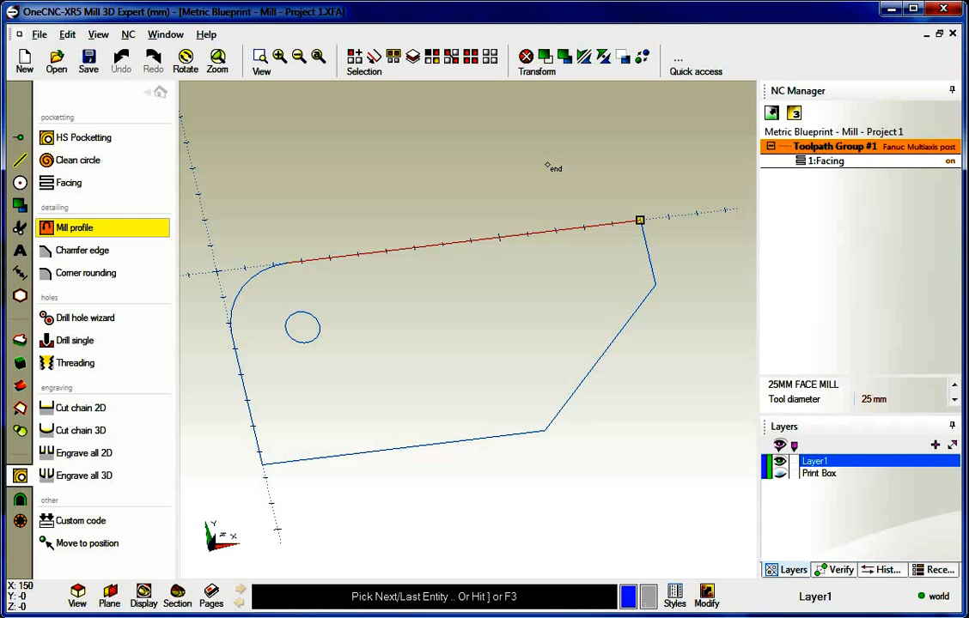
pyautogui.press('F3')
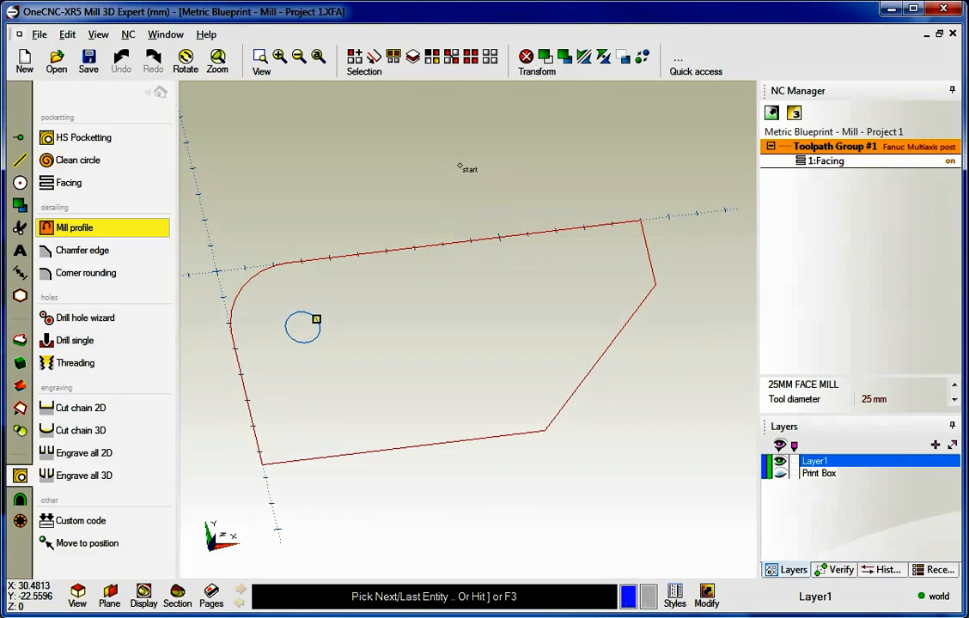
pyautogui.press('F3')
pyautogui.moveTo(418, 26); pyautogui.dragTo(230, 23)
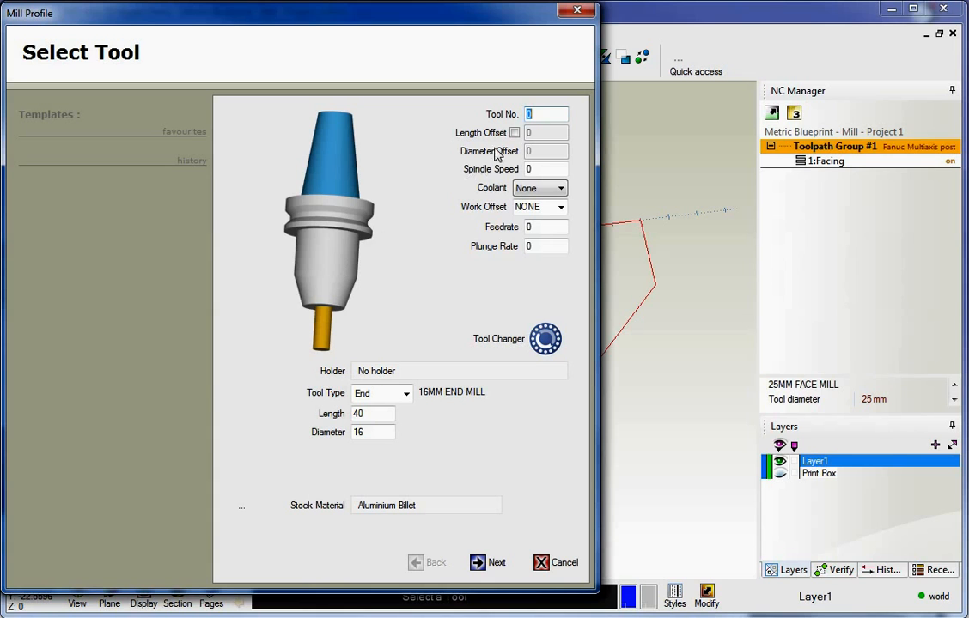
# Set tool No. 2 as a 20 mm end mill with spindle speed 2300, Flood coolant and feedrate .25
pyautogui.write('2')
pyautogui.press('Tab')
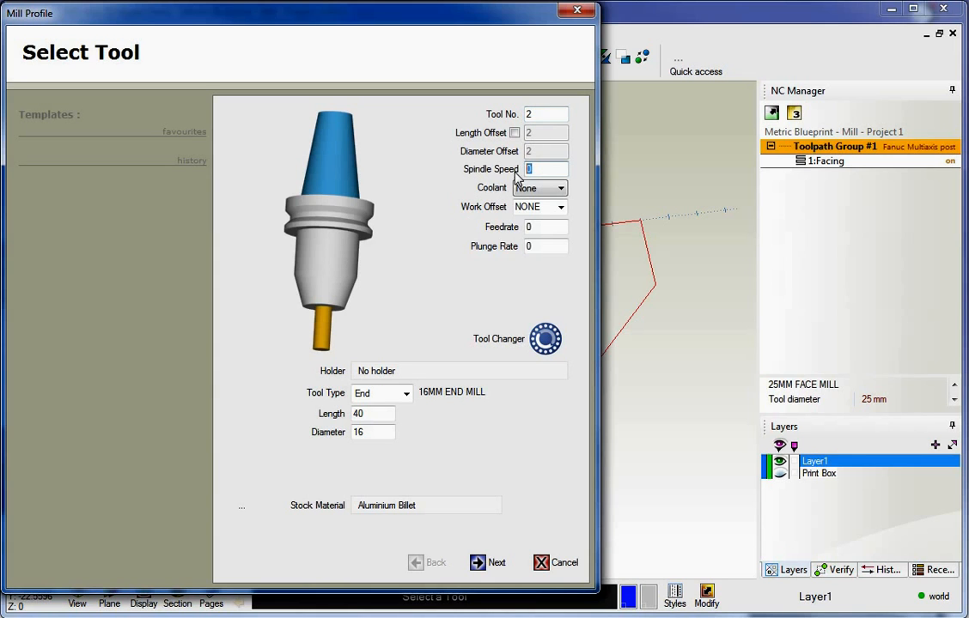
pyautogui.write('2300')
pyautogui.click(536, 191)
pyautogui.click(540, 213)
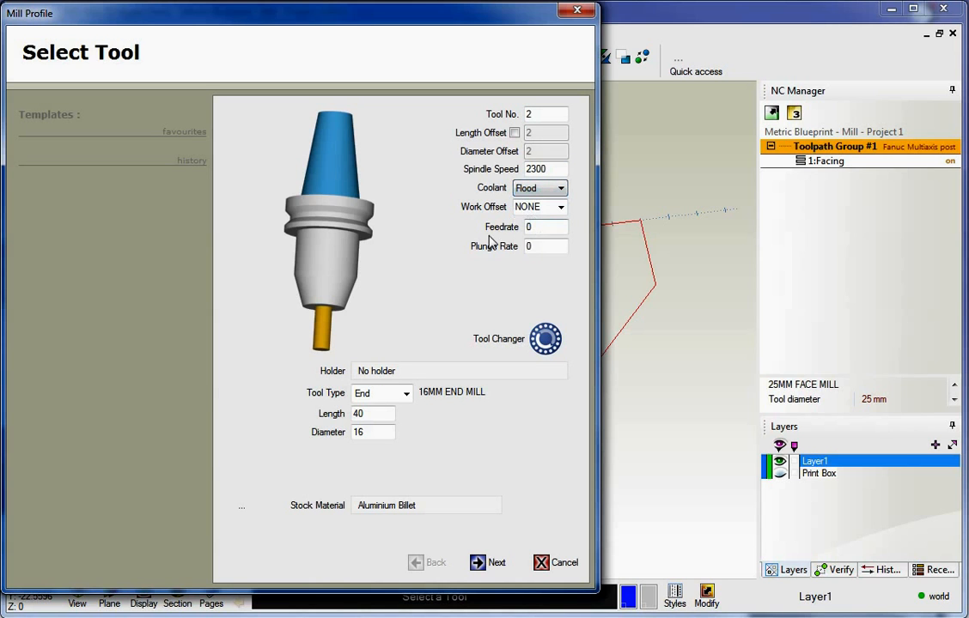
pyautogui.doubleClick(546, 227)
pyautogui.press('BackSpace')
pyautogui.write('.25')
pyautogui.doubleClick(374, 432)
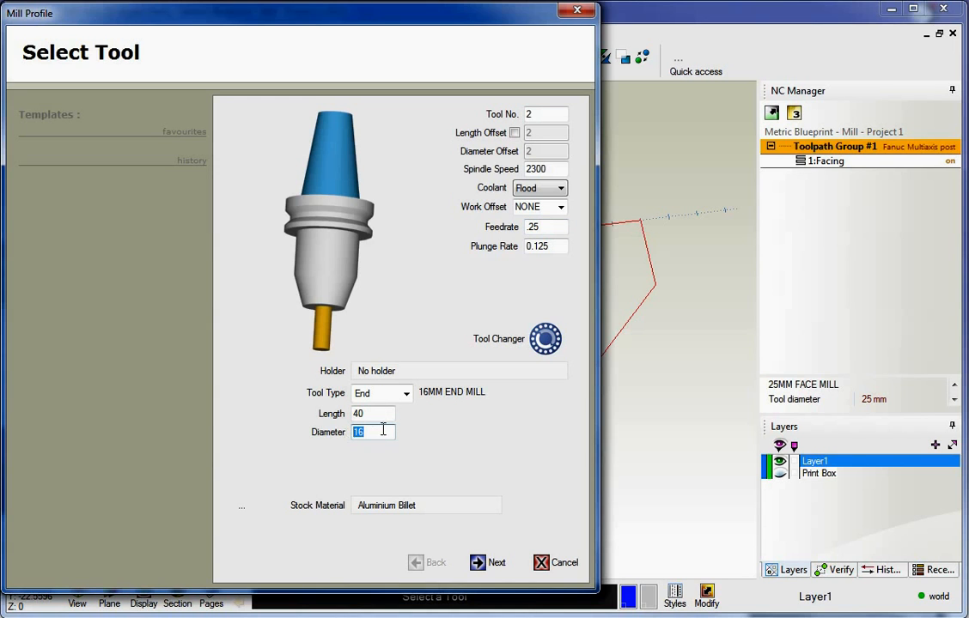
pyautogui.write('20')
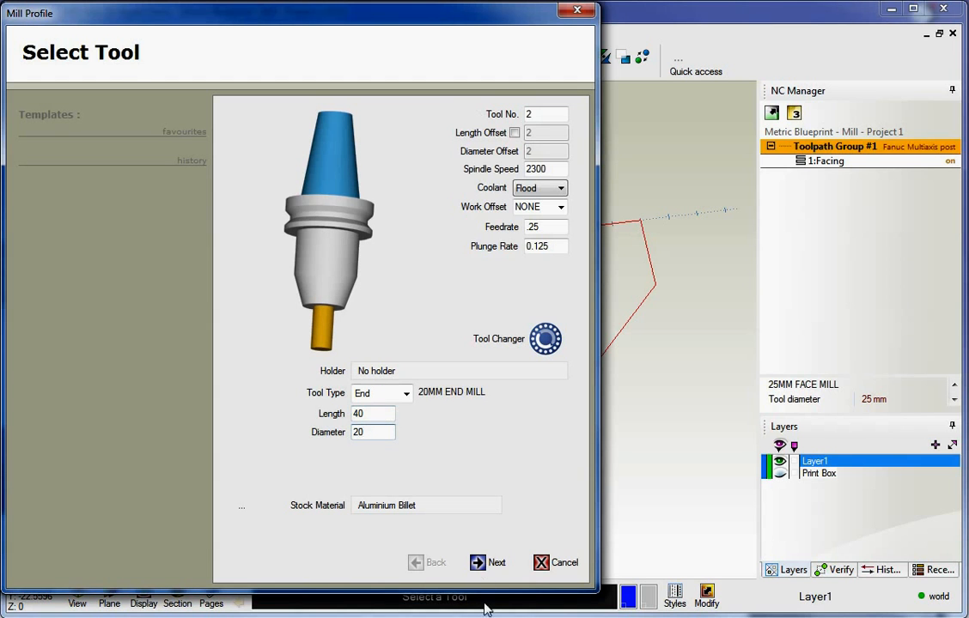
# In Clearances, enter Rapid Z Plane 10, Plunge clearance 3 and Final Z -12
pyautogui.click(477, 563)
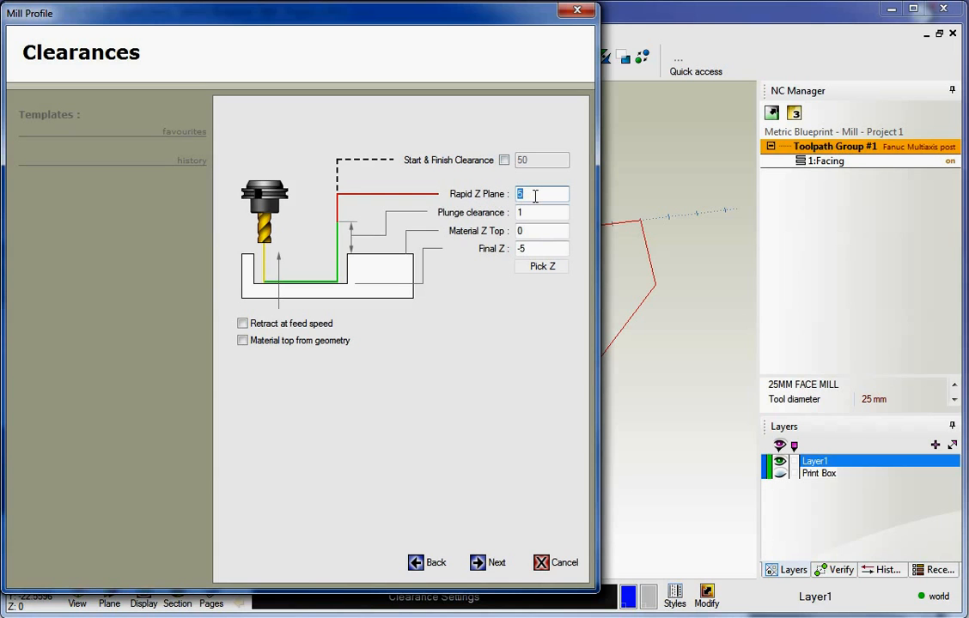
pyautogui.click(528, 195)
pyautogui.write('10')
pyautogui.press('Tab')
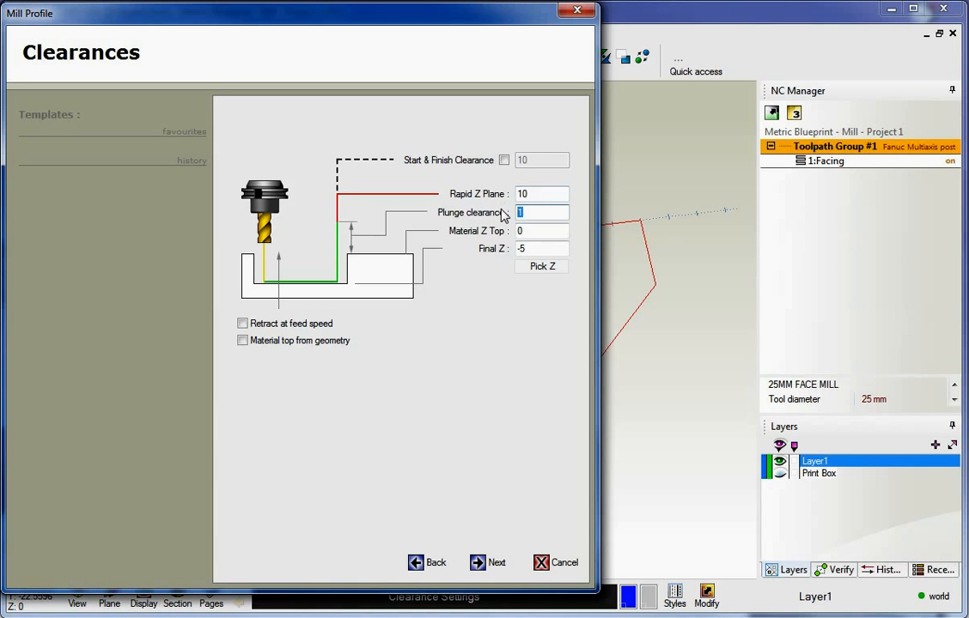
pyautogui.write('3')
pyautogui.moveTo(533, 248); pyautogui.dragTo(492, 252)
pyautogui.write('-12')
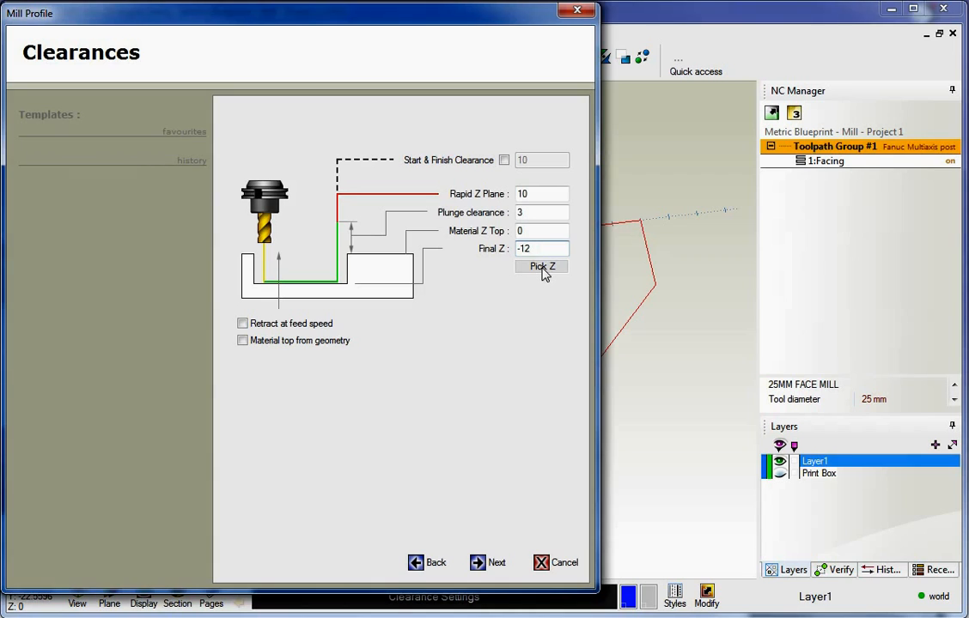
# Pick the Z depth from the outline's right corner, then start re-entering the Final Z value
pyautogui.click(543, 269)
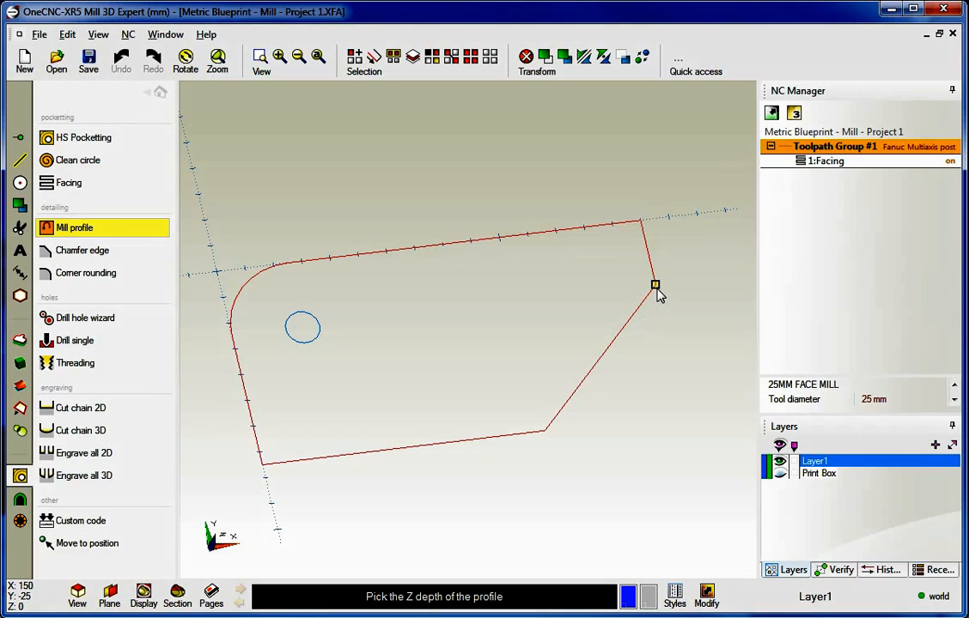
pyautogui.click(656, 289)
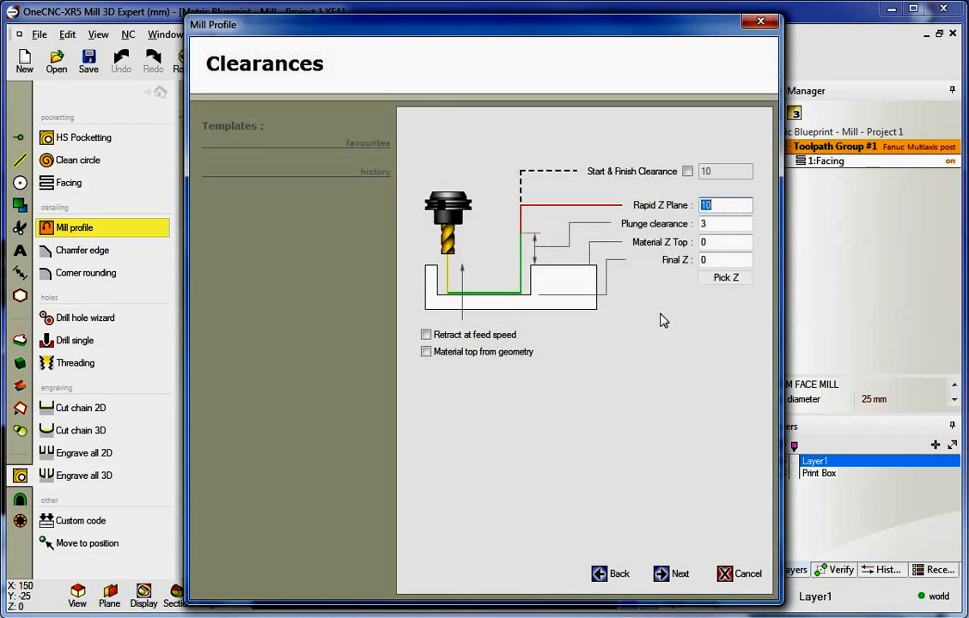
pyautogui.moveTo(515, 21); pyautogui.dragTo(309, 48)
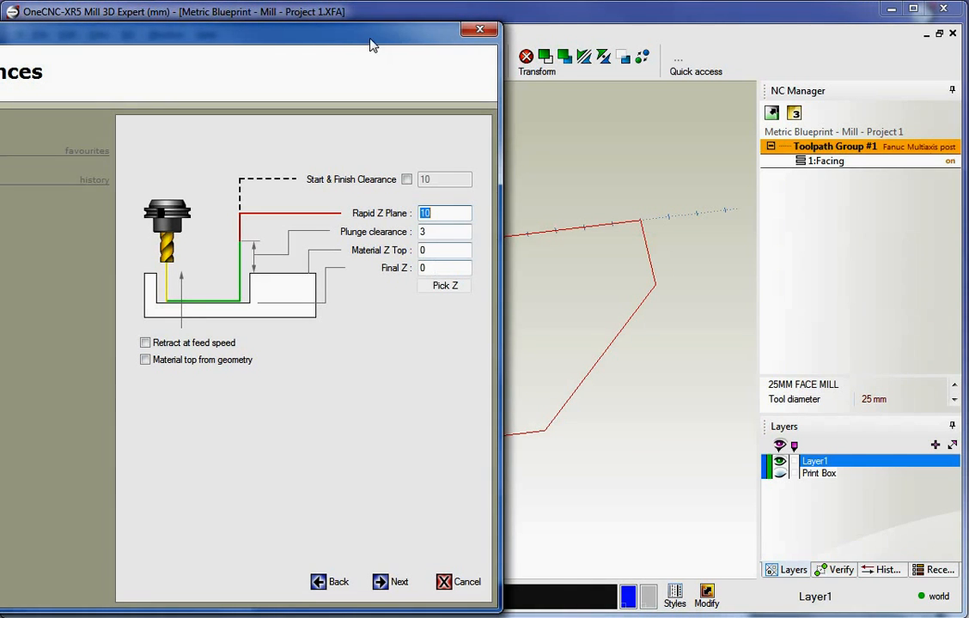
pyautogui.moveTo(371, 43); pyautogui.dragTo(469, 24)
pyautogui.click(537, 247)
pyautogui.doubleClick(537, 246)
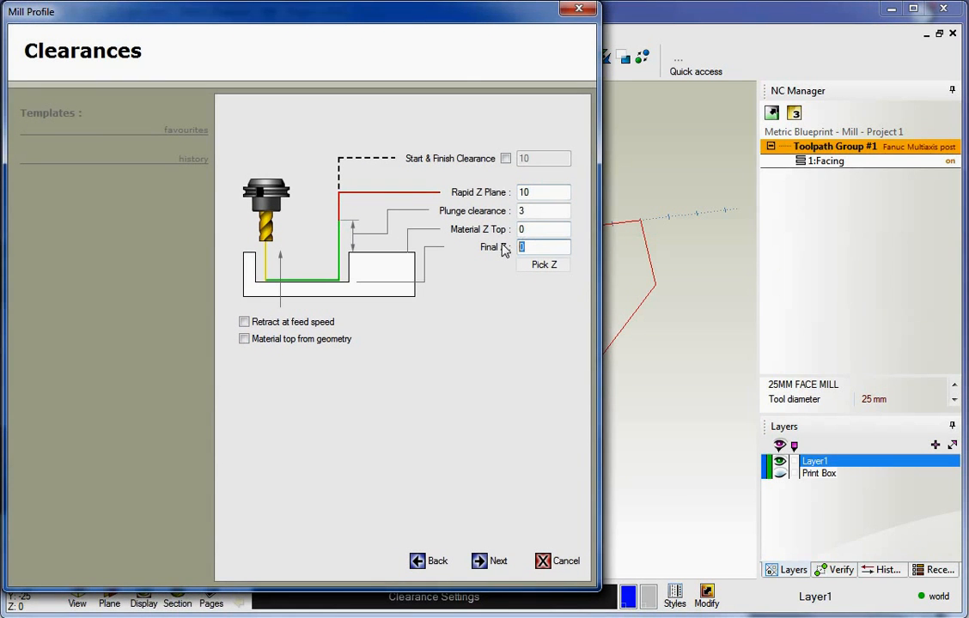
pyautogui.write('-2')
# In Path Creation, try the Ramp toolpath style, then restore Cut Levels and continue
pyautogui.click(483, 560)
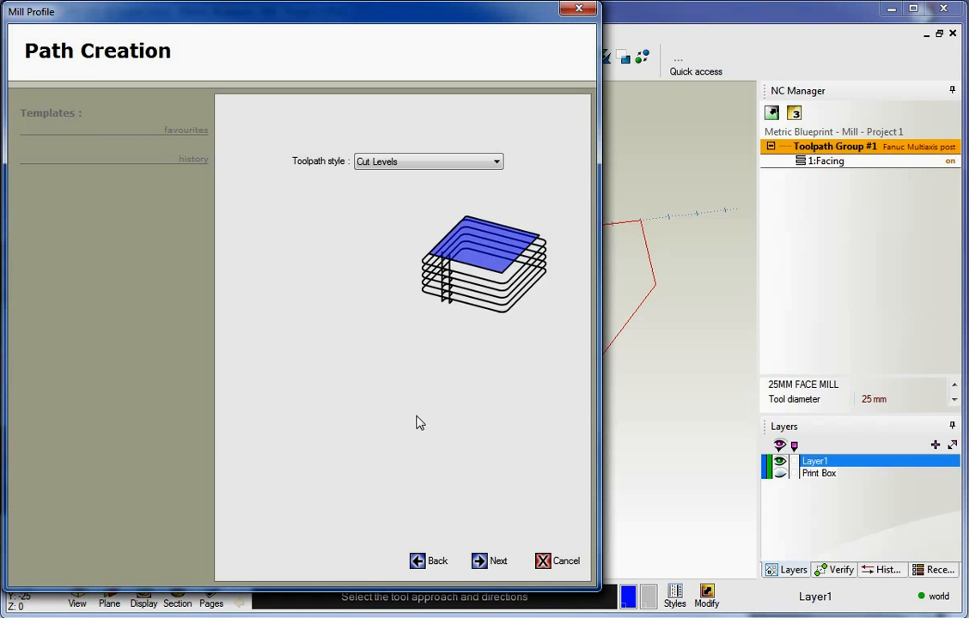
pyautogui.click(418, 168)
pyautogui.click(401, 176)
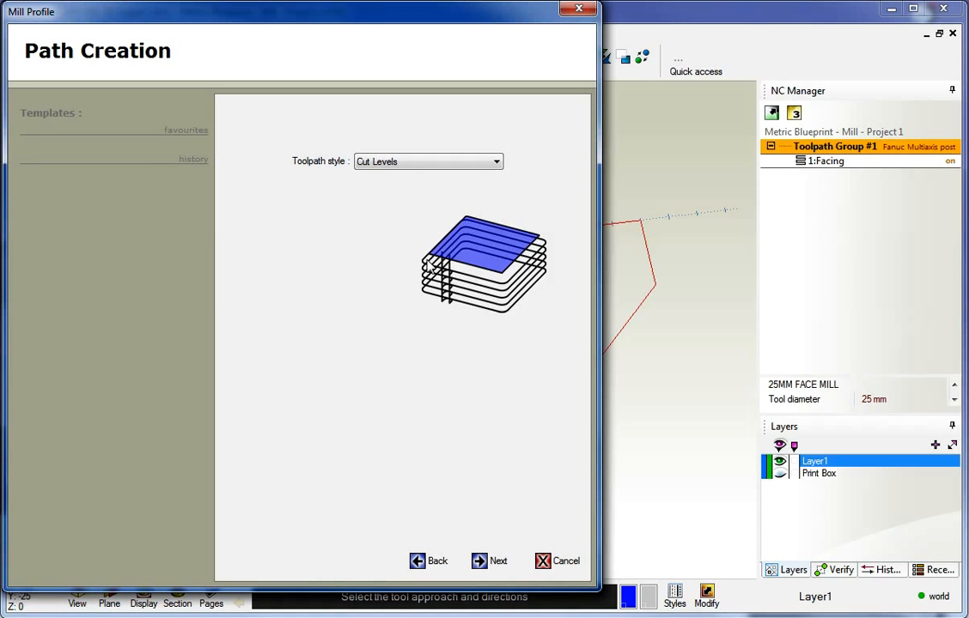
pyautogui.click(435, 163)
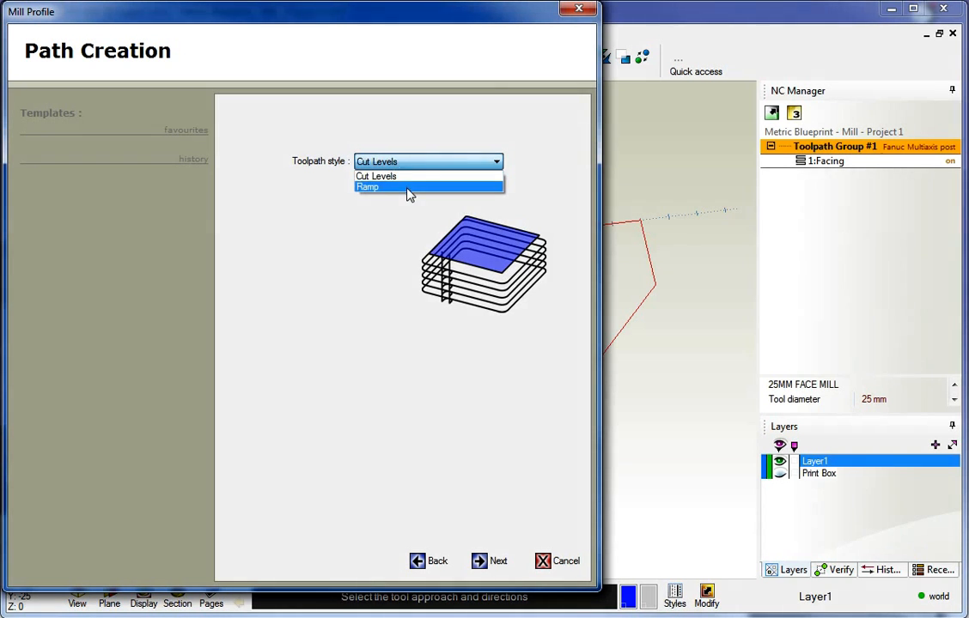
pyautogui.click(369, 185)
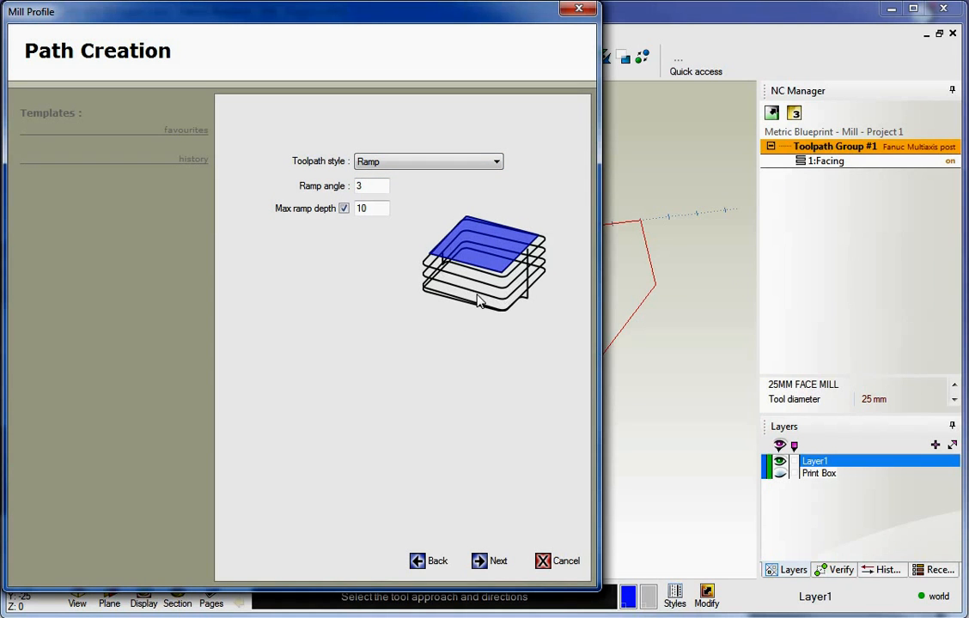
pyautogui.click(436, 161)
pyautogui.click(443, 177)
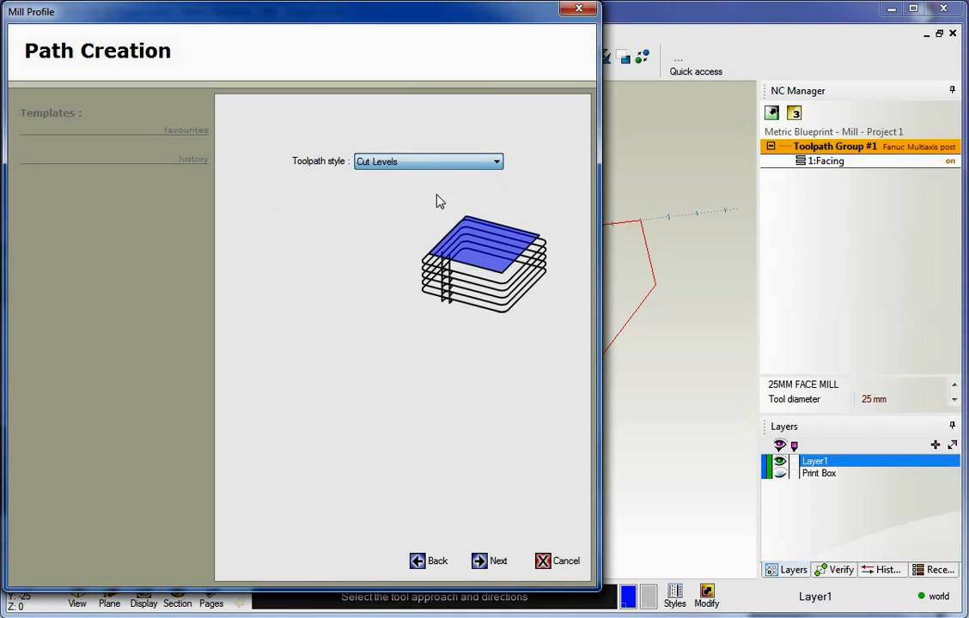
pyautogui.click(478, 561)
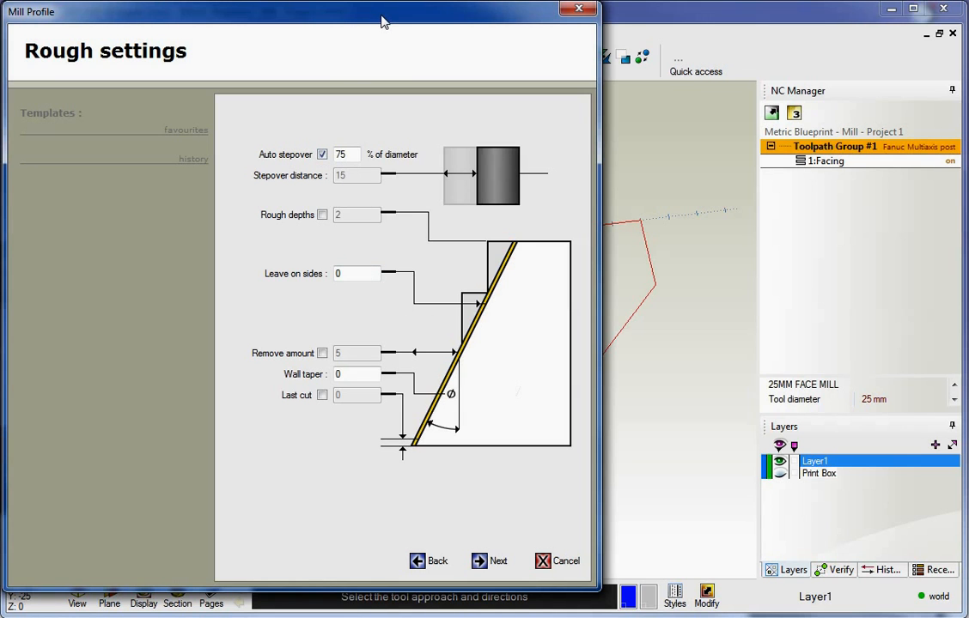
# Enable Rough depths with a depth of 4 and proceed to Finish settings
pyautogui.moveTo(374, 21); pyautogui.dragTo(0, 75)
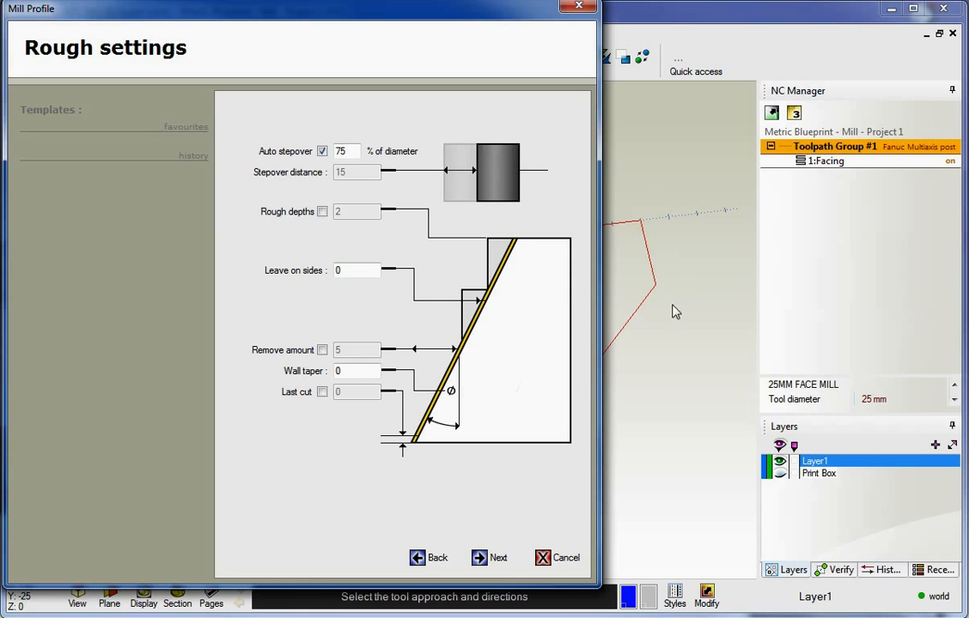
pyautogui.click(322, 212)
pyautogui.doubleClick(353, 216)
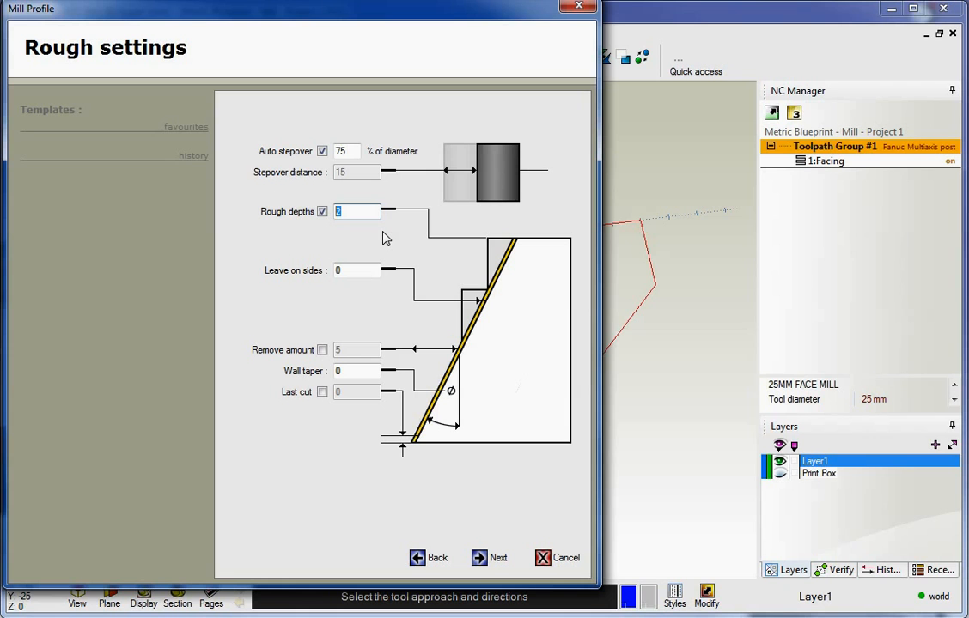
pyautogui.write('4')
pyautogui.click(341, 271)
pyautogui.doubleClick(339, 272)
pyautogui.click(478, 557)
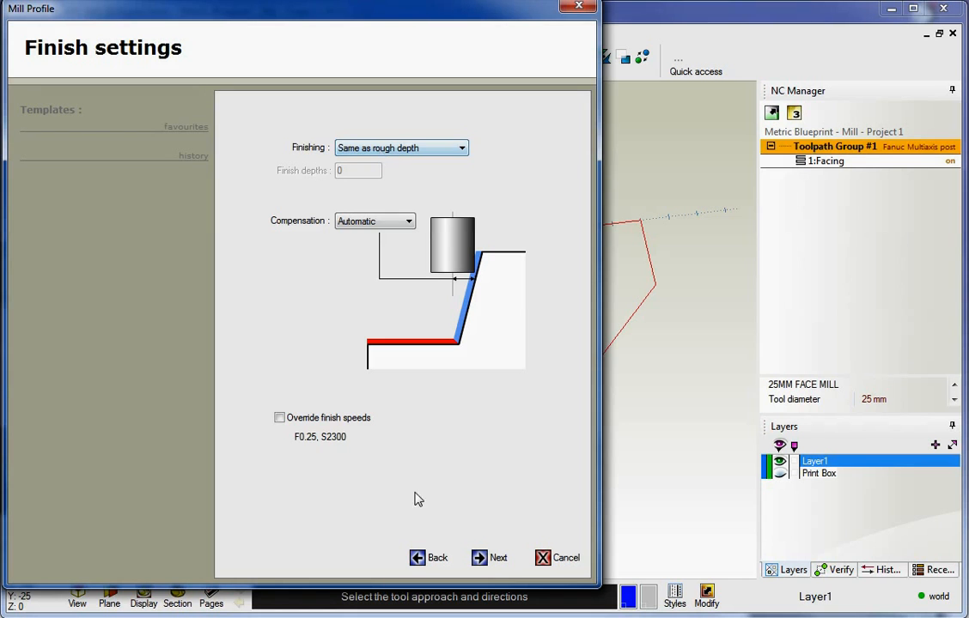
# Go back and set Leave on sides to 1 in the rough settings
pyautogui.click(426, 557)
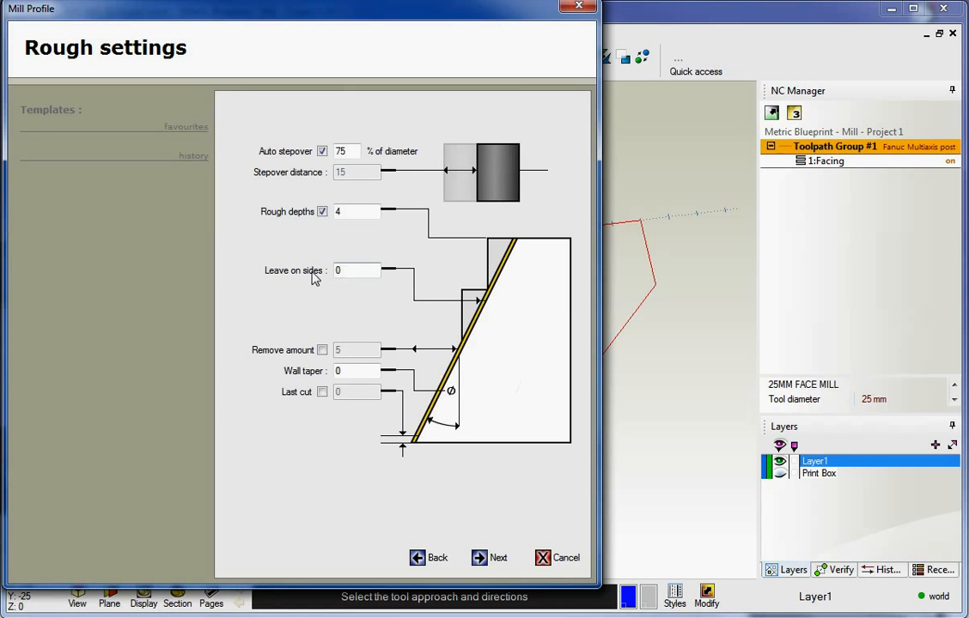
pyautogui.doubleClick(347, 271)
pyautogui.write('1')
pyautogui.click(479, 557)
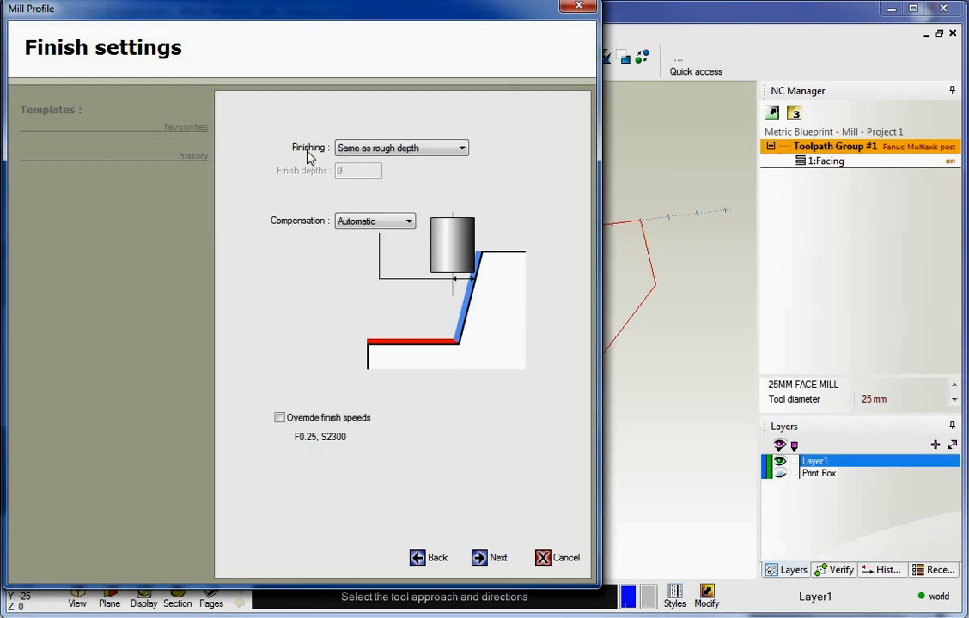
# Set the Finishing pass to None after trying Bottom only, then continue
pyautogui.click(371, 149)
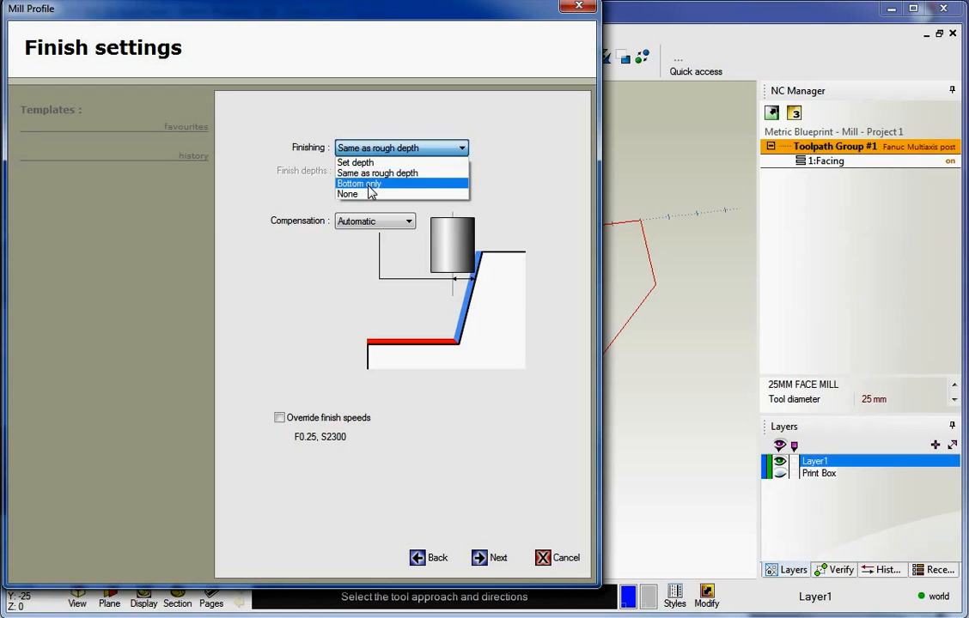
pyautogui.click(371, 184)
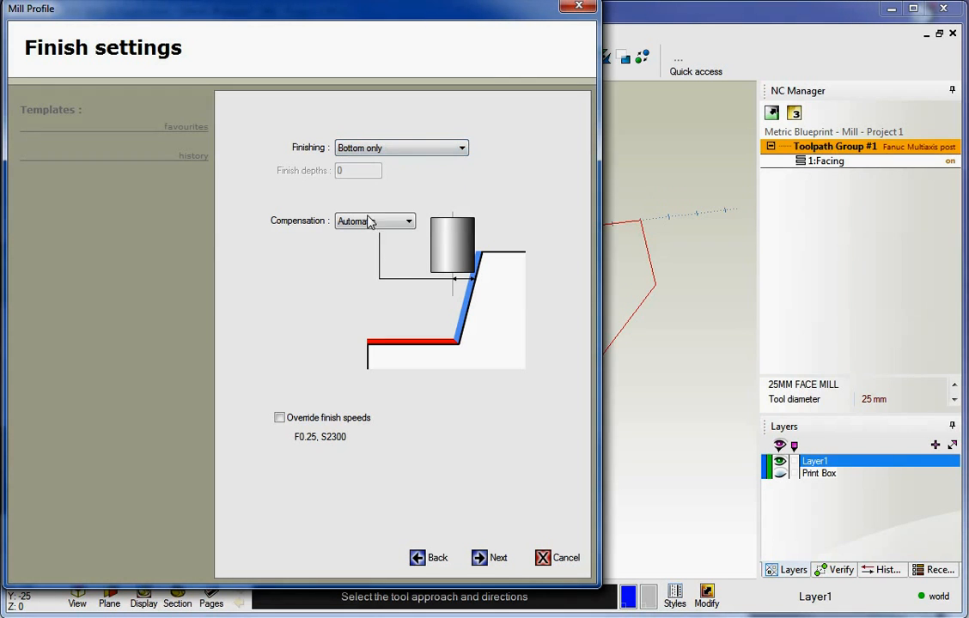
pyautogui.click(418, 559)
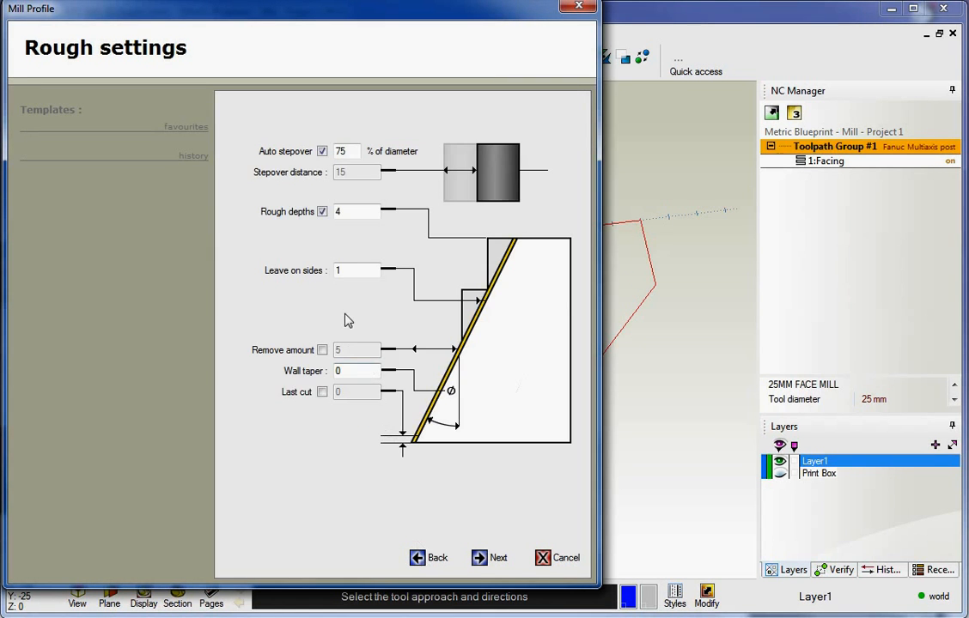
pyautogui.click(481, 561)
pyautogui.click(389, 149)
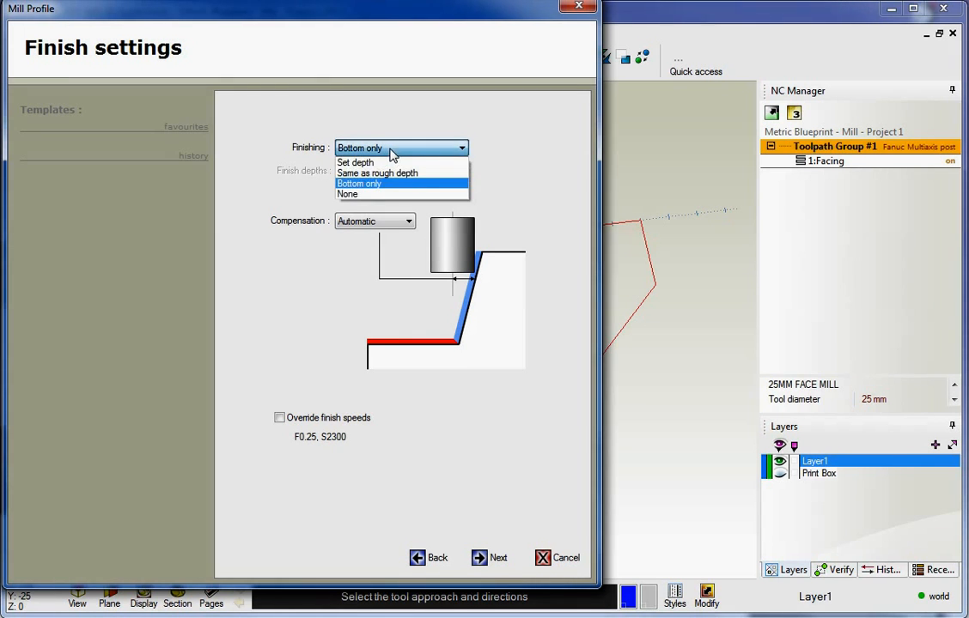
pyautogui.click(368, 195)
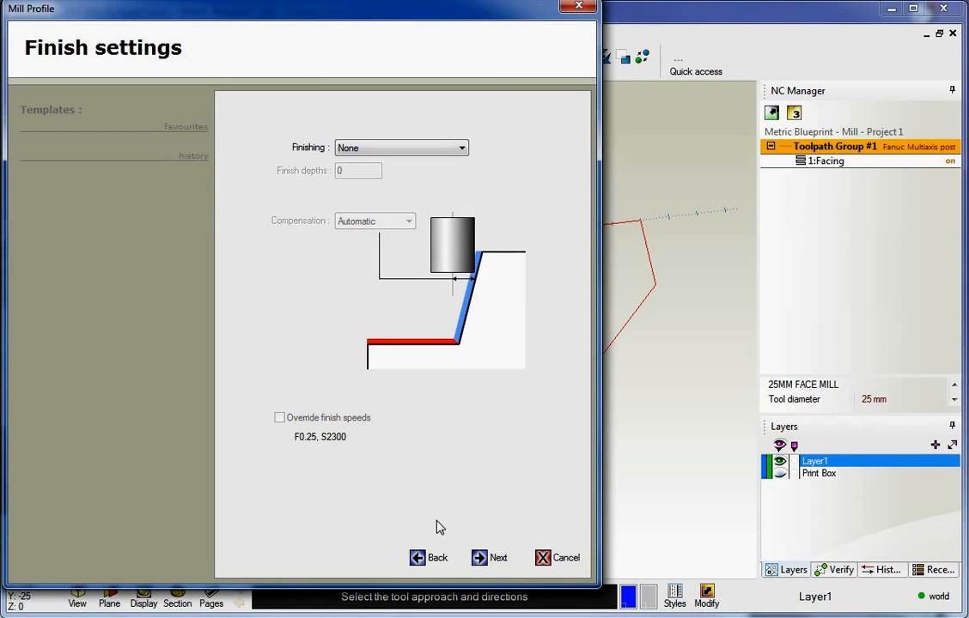
pyautogui.click(481, 559)
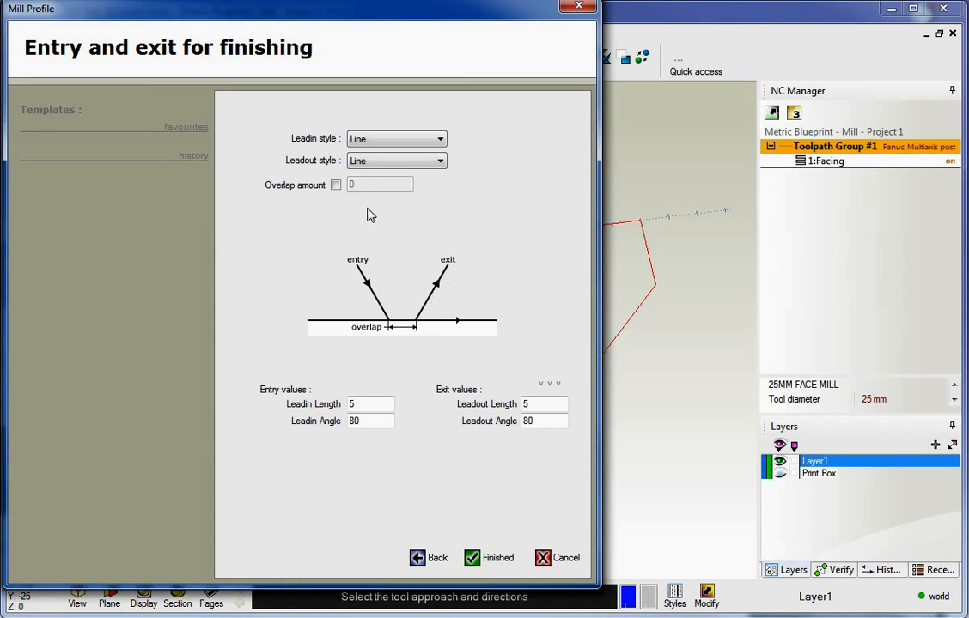
# Set a Line-Arc lead-in with a 45° angle and start line length 0
pyautogui.click(391, 142)
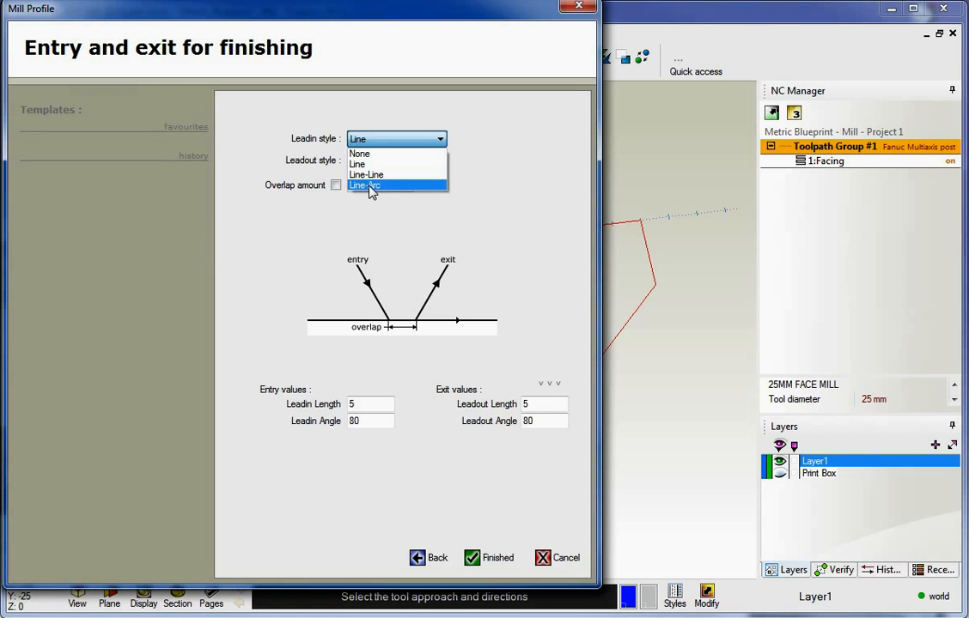
pyautogui.click(371, 186)
pyautogui.moveTo(370, 404); pyautogui.dragTo(347, 406)
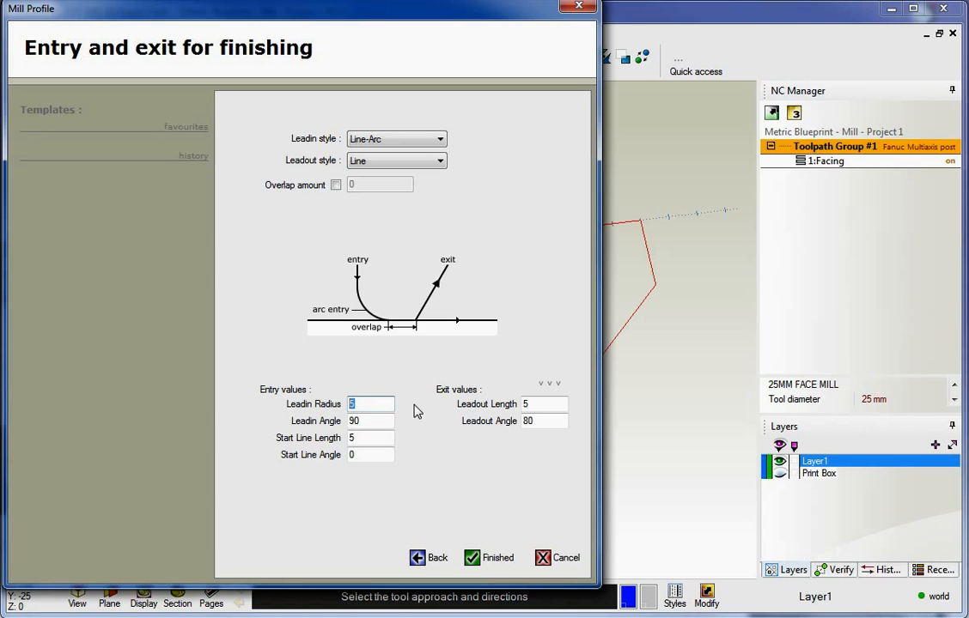
pyautogui.doubleClick(376, 420)
pyautogui.write('45')
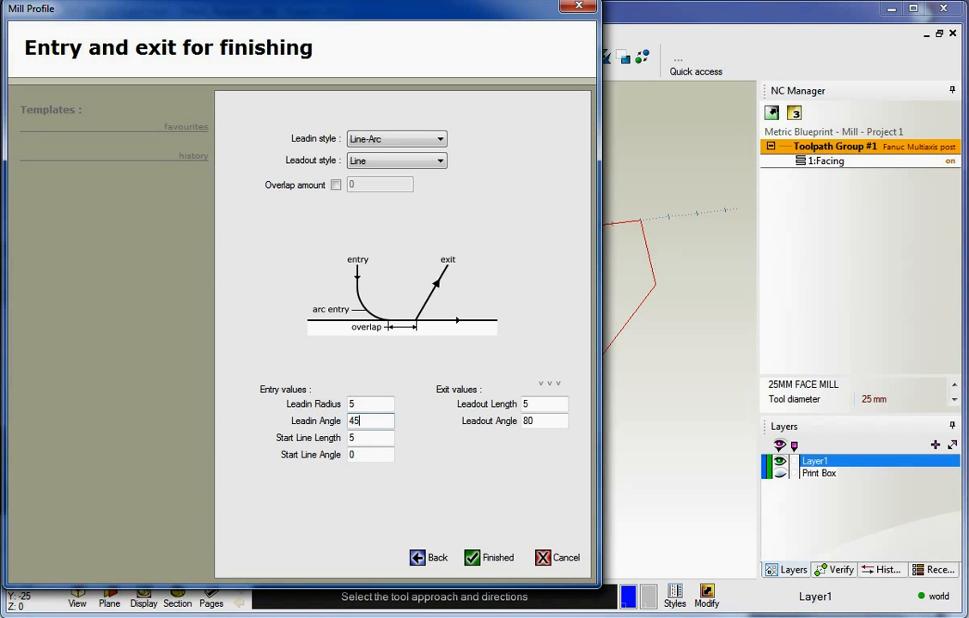
pyautogui.doubleClick(353, 439)
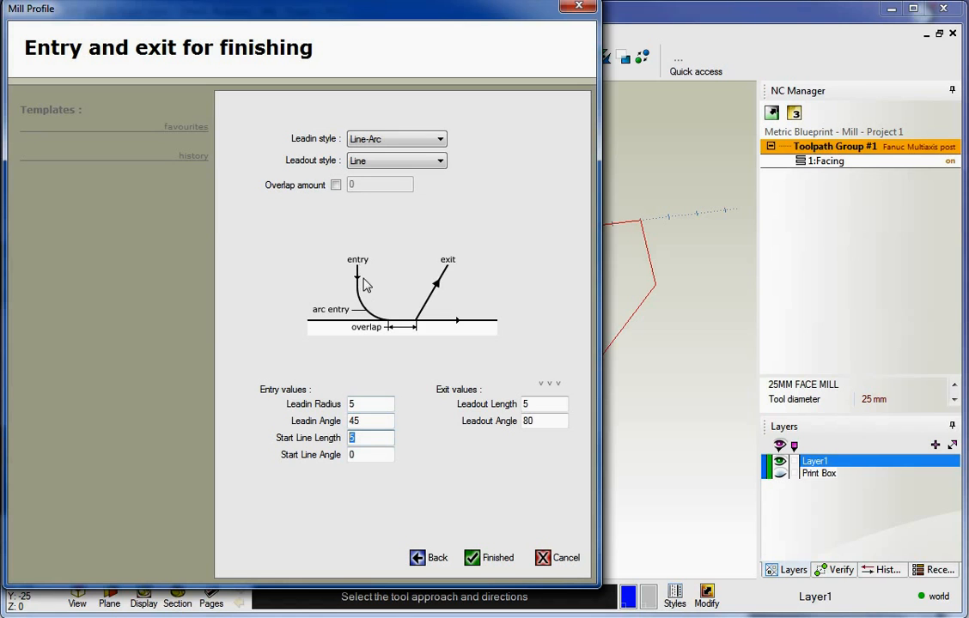
pyautogui.write('0')
# Copy the lead-in settings to the lead-out and create the Mill Profile toolpath
pyautogui.click(549, 386)
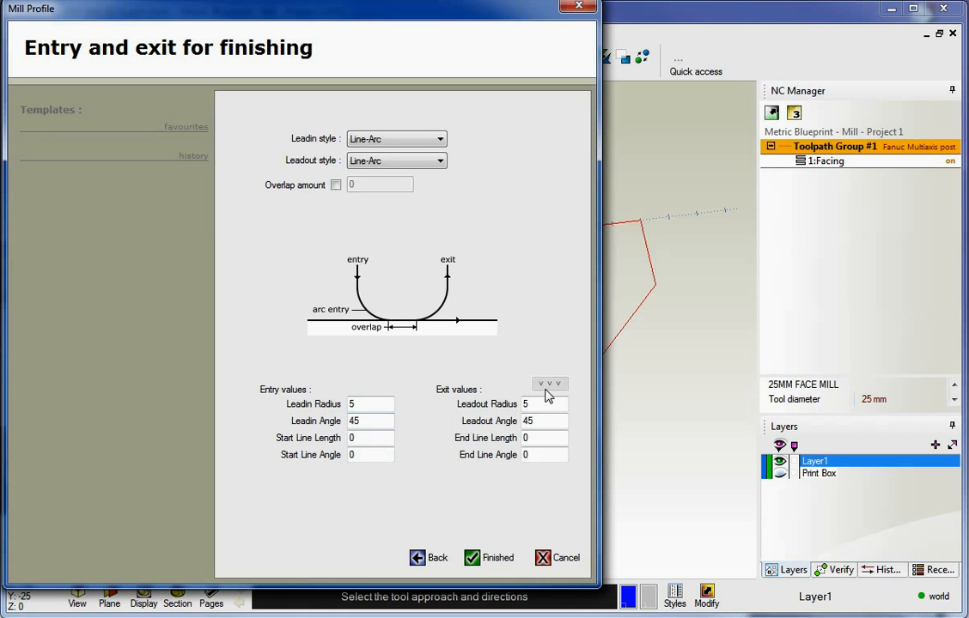
pyautogui.click(481, 556)
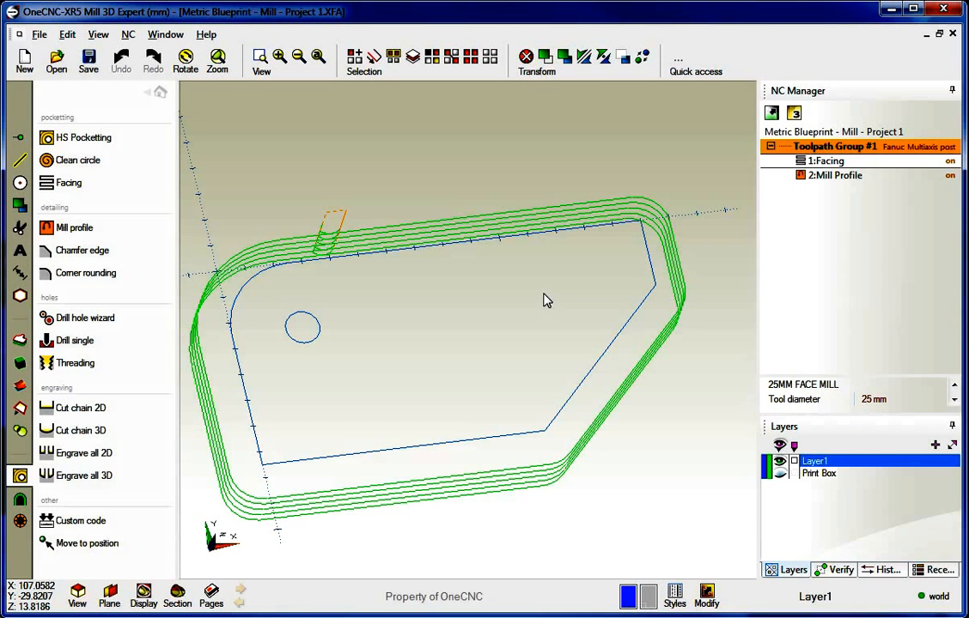
pyautogui.click(158, 92)
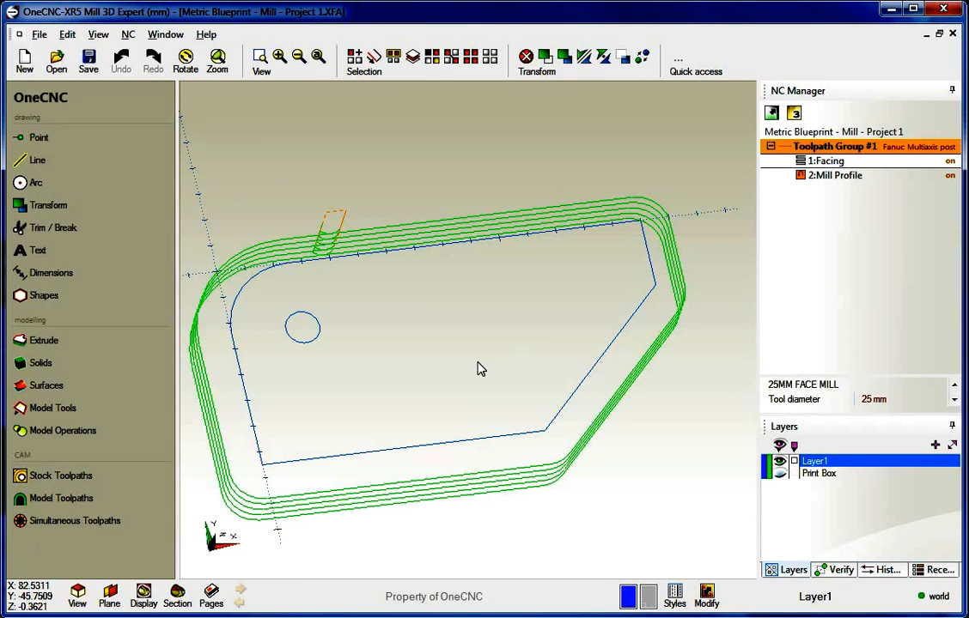